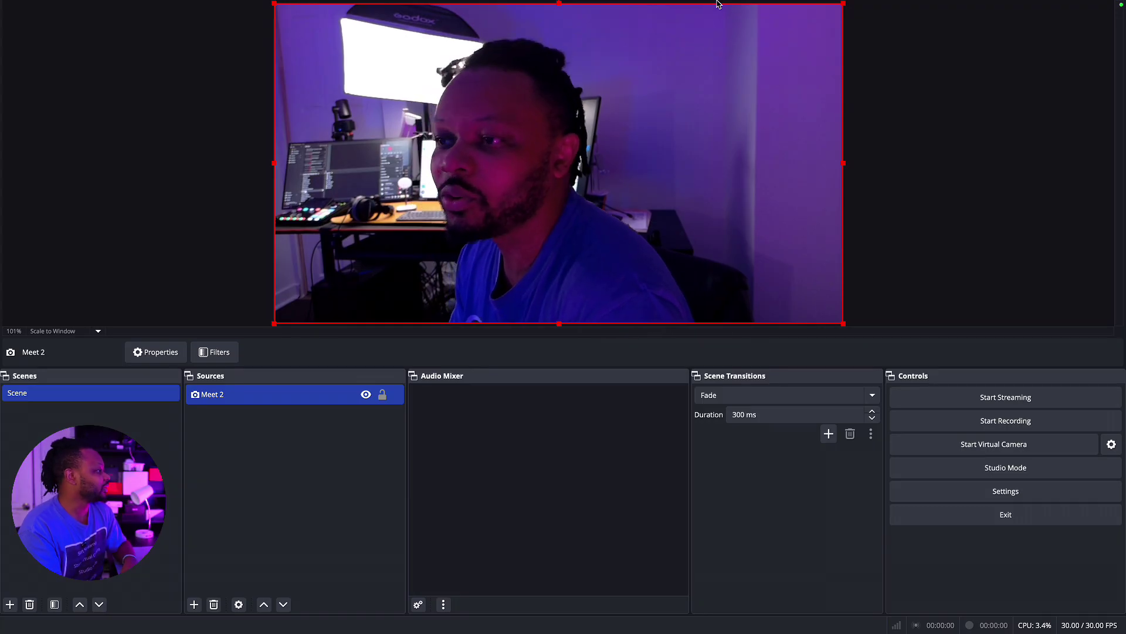
Take OBS Studio out of full screen so the desktop and Chrome show behind it.
mouse_move(1021, 5)
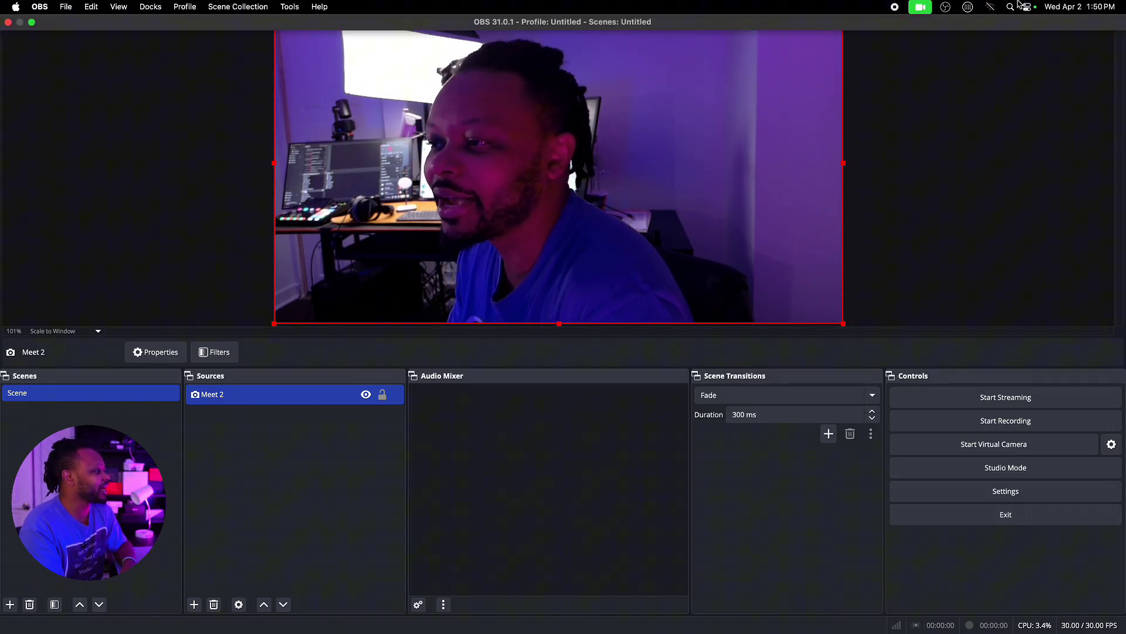
Bring Chrome forward in full screen and show the macOS download options on obsproject.com.
click(31, 22)
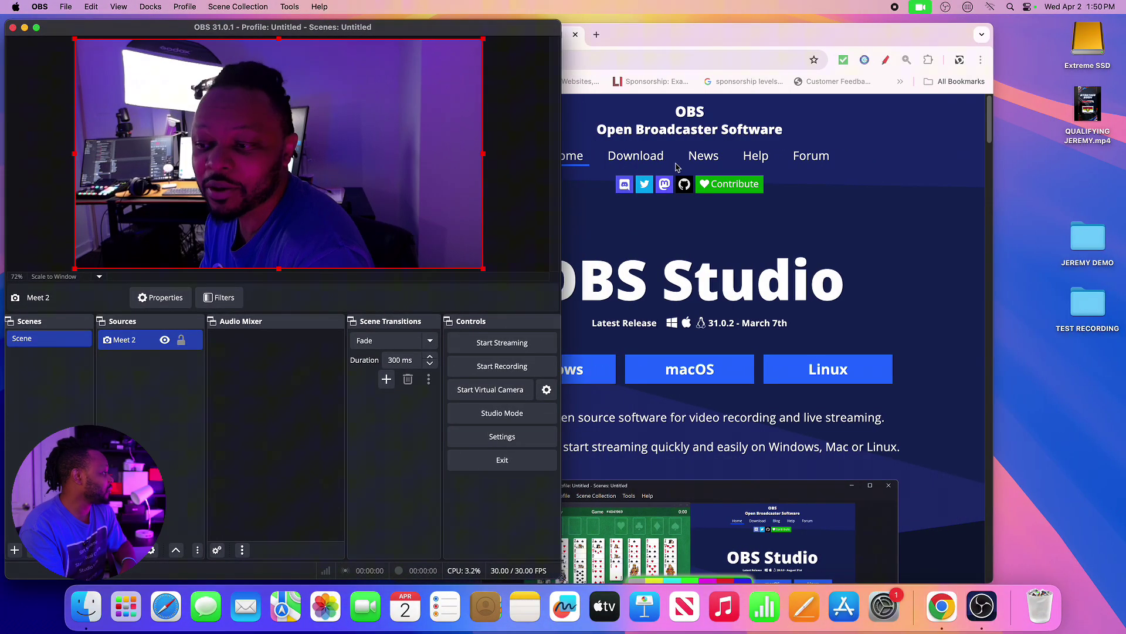
click(714, 29)
click(428, 28)
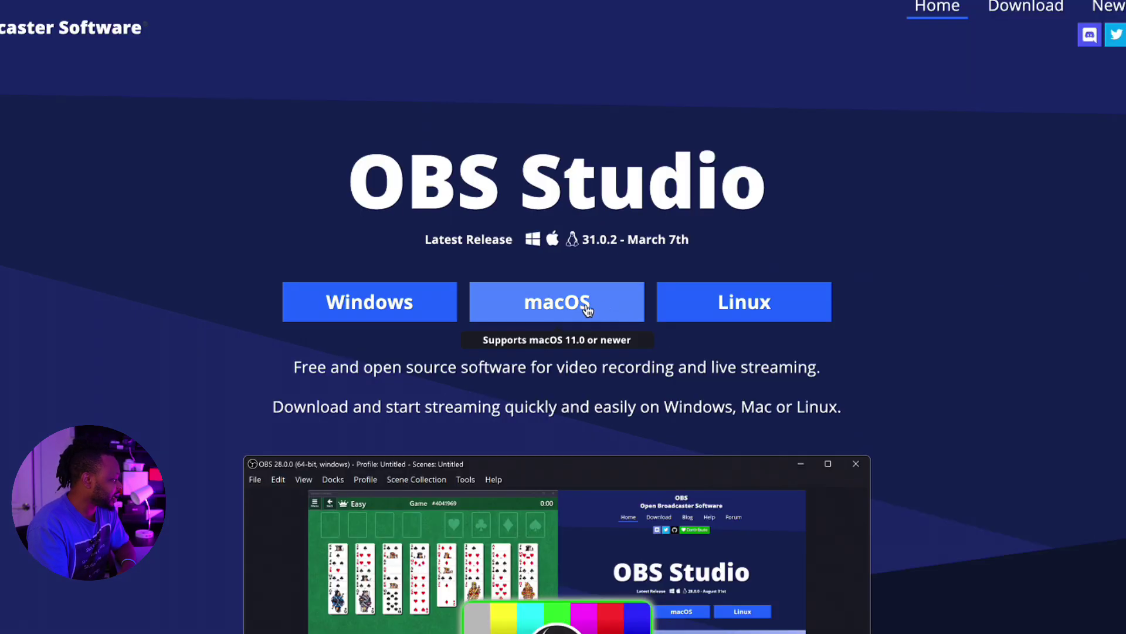
click(579, 308)
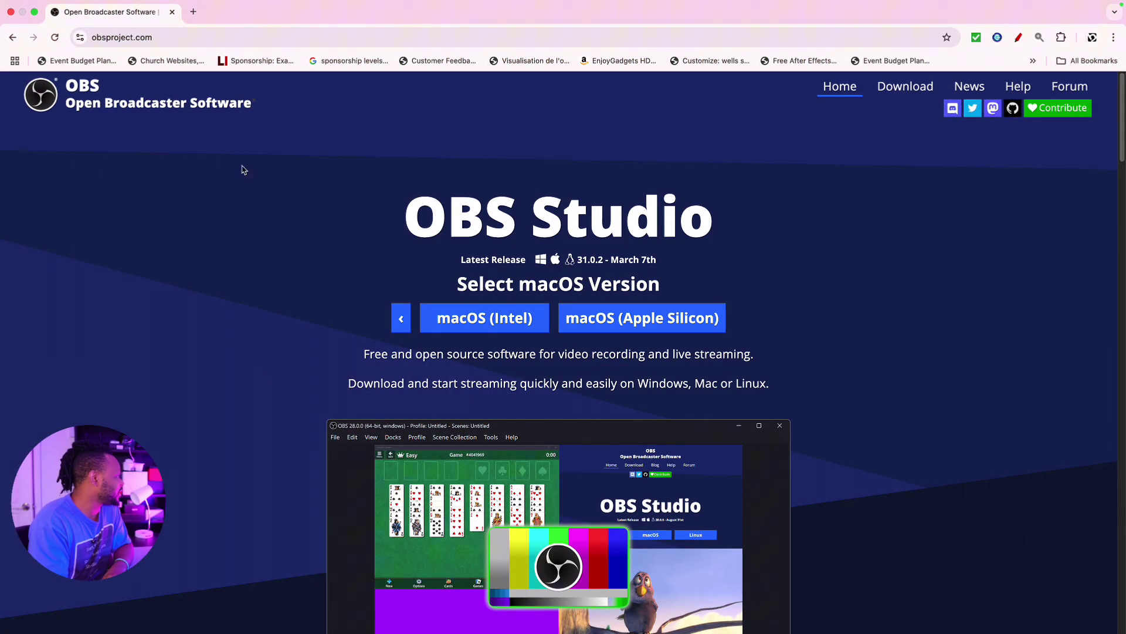
Take Chrome out of full screen and bring OBS forward in full screen.
mouse_move(533, 4)
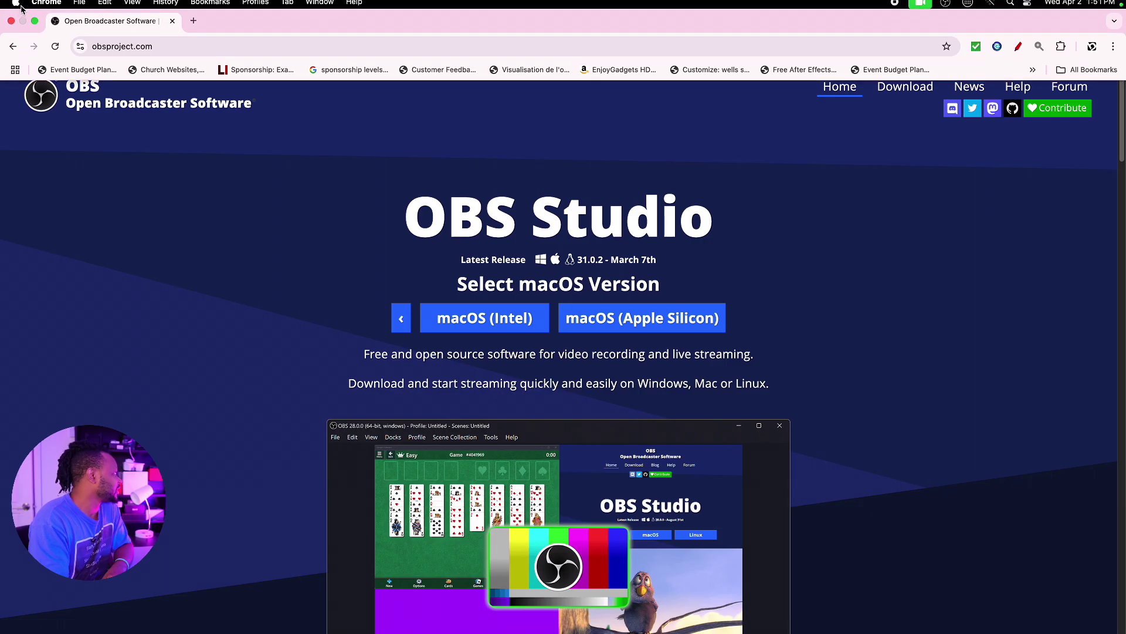
click(34, 29)
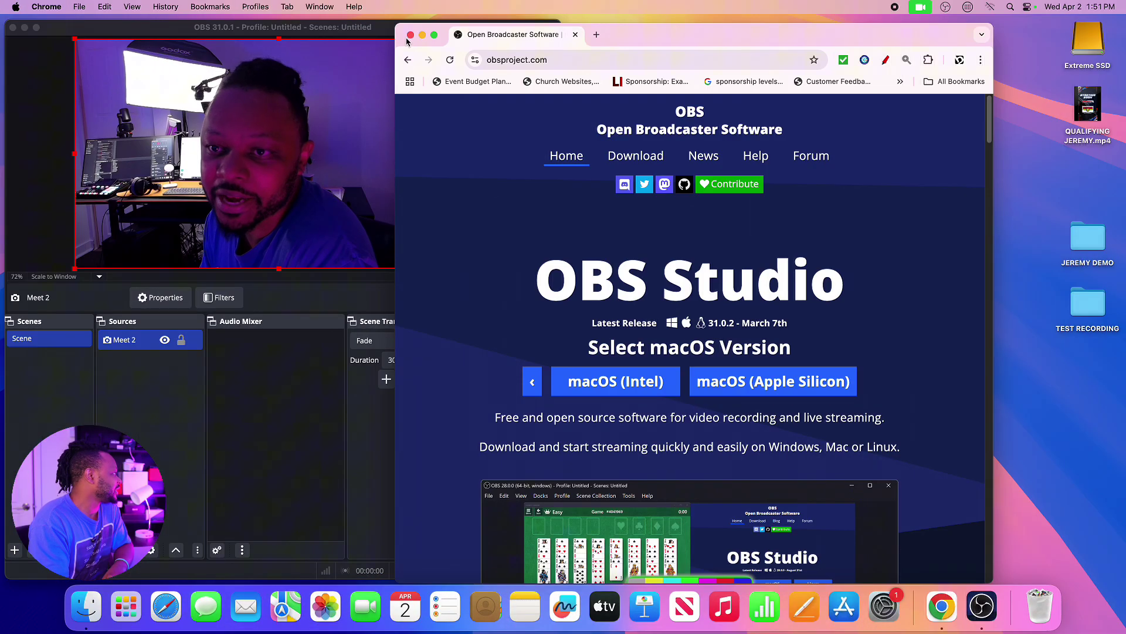
click(334, 27)
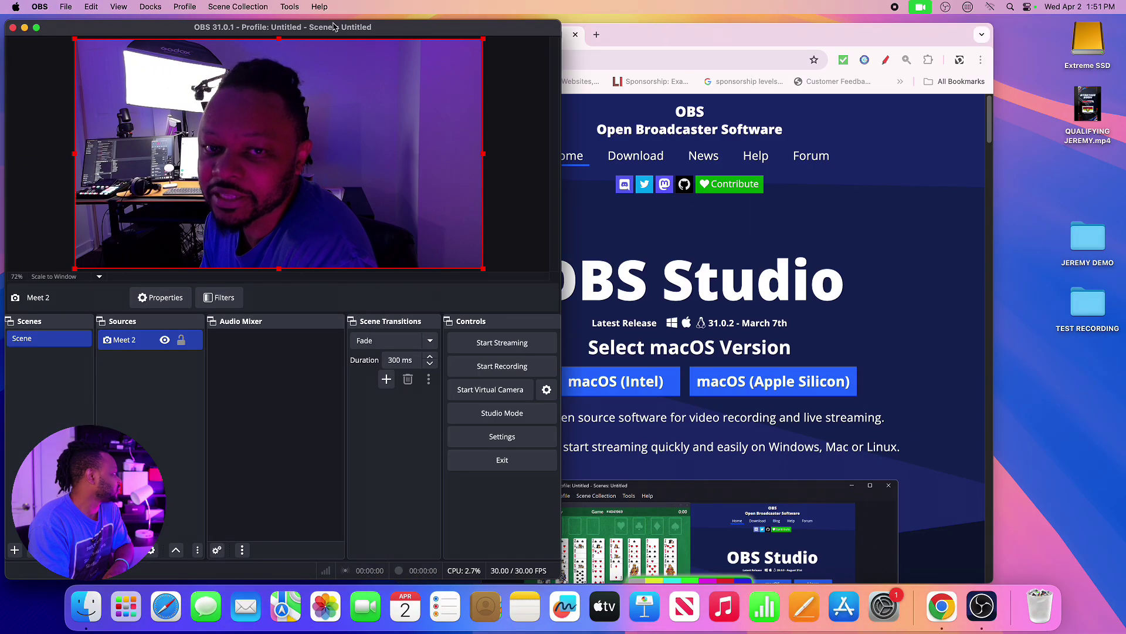
click(36, 28)
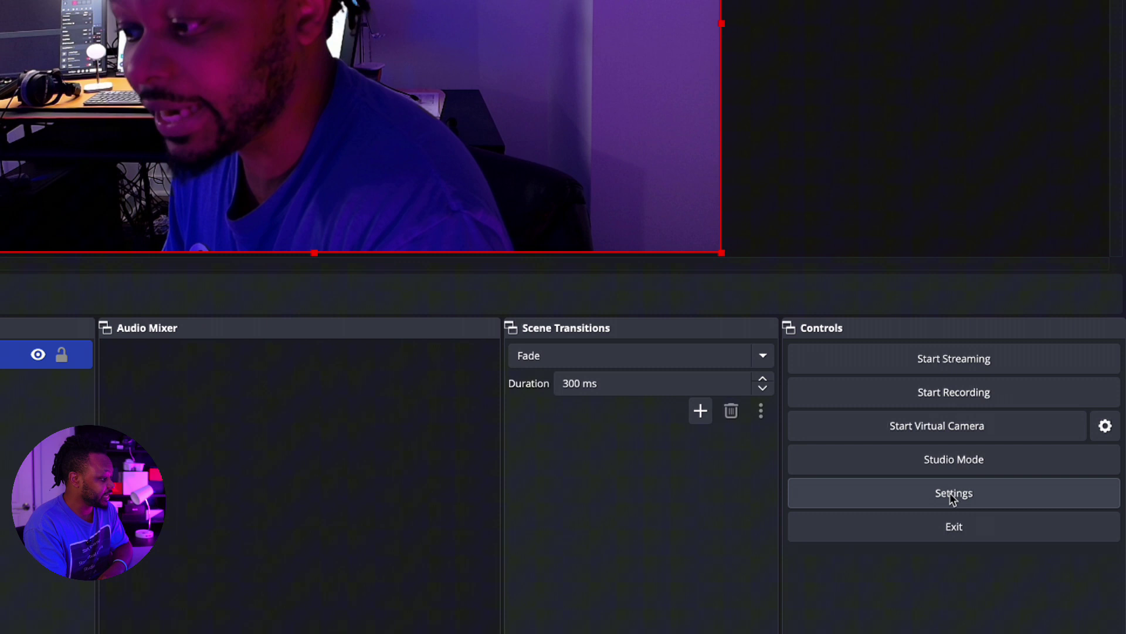
Show the Video settings page with the 1920x1080 base canvas resolution.
click(1004, 494)
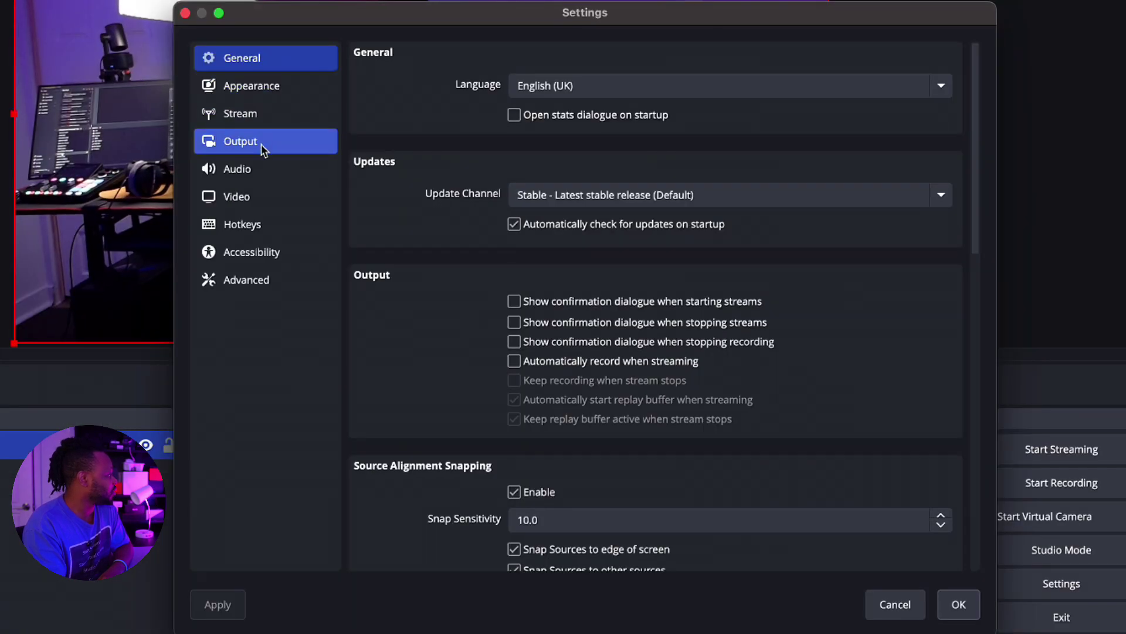
click(258, 191)
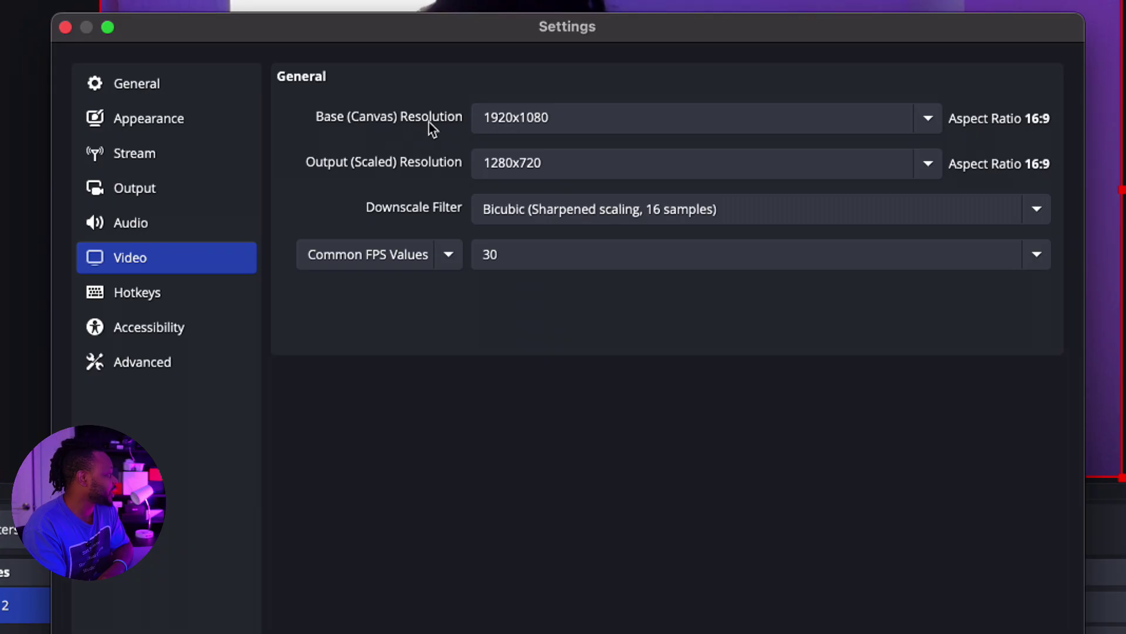
click(521, 118)
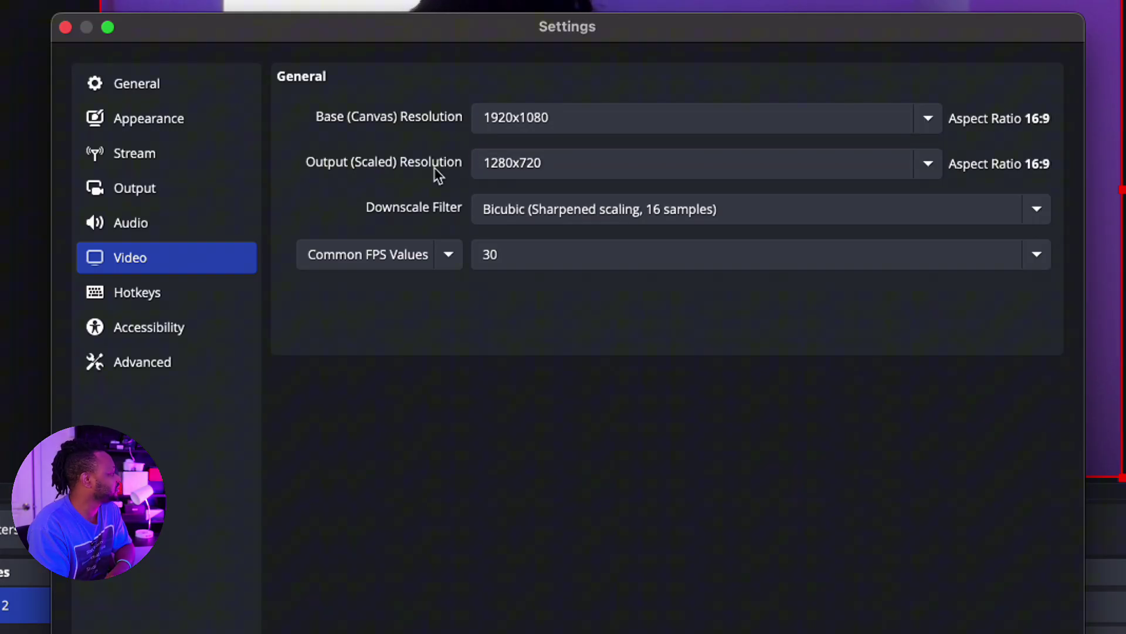
Set Output (Scaled) Resolution to 1920x1080 and keep Common FPS Values at 30.
click(532, 168)
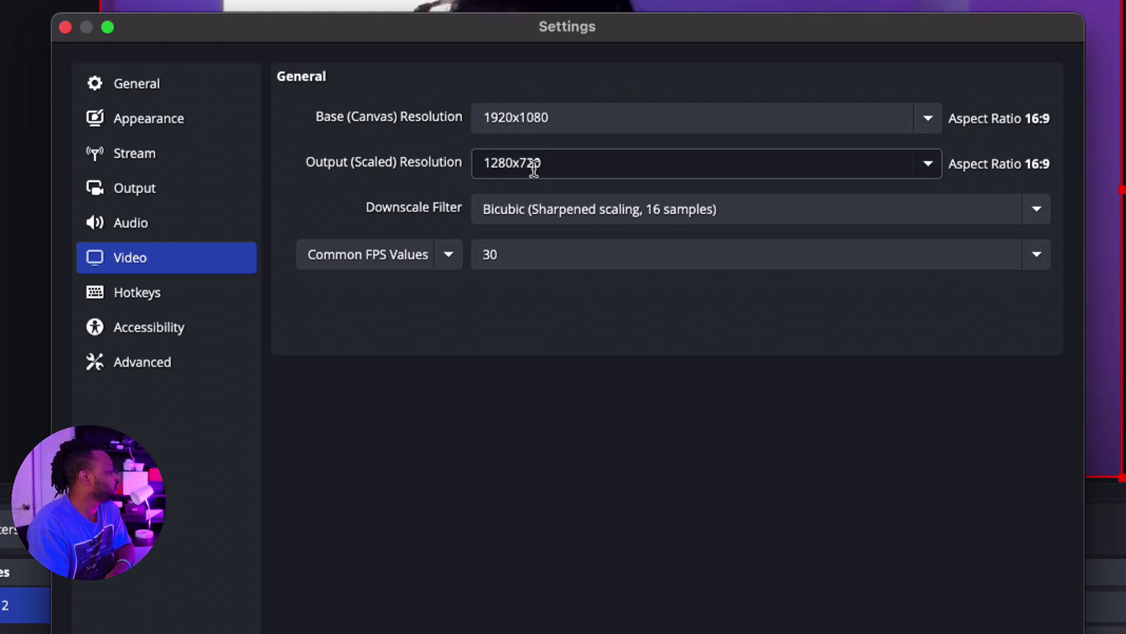
click(929, 165)
click(499, 182)
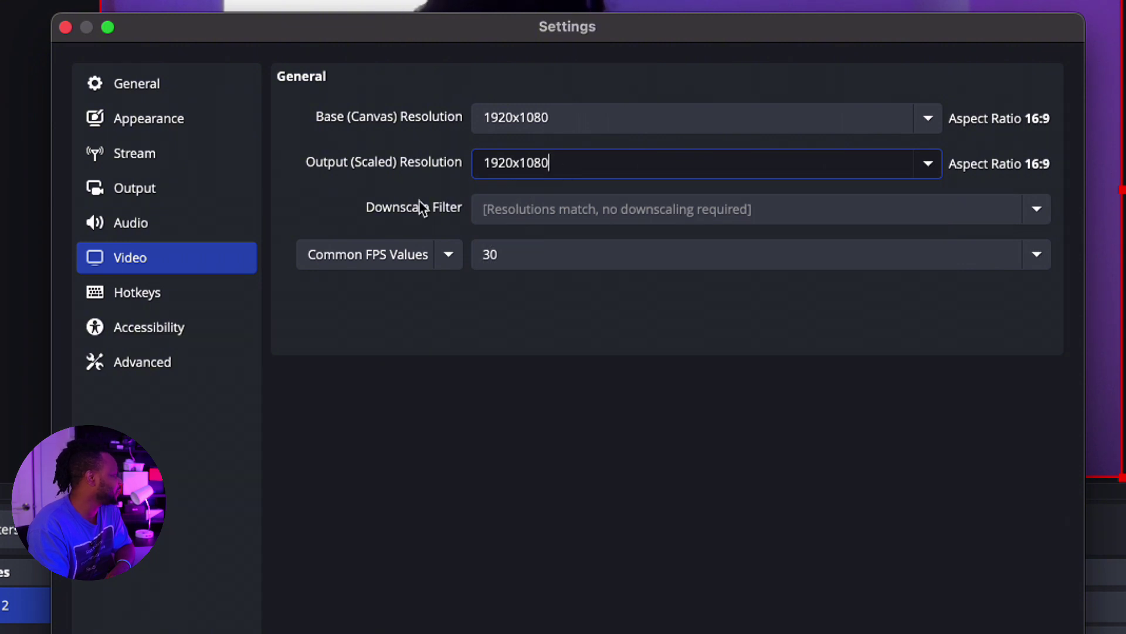
click(560, 260)
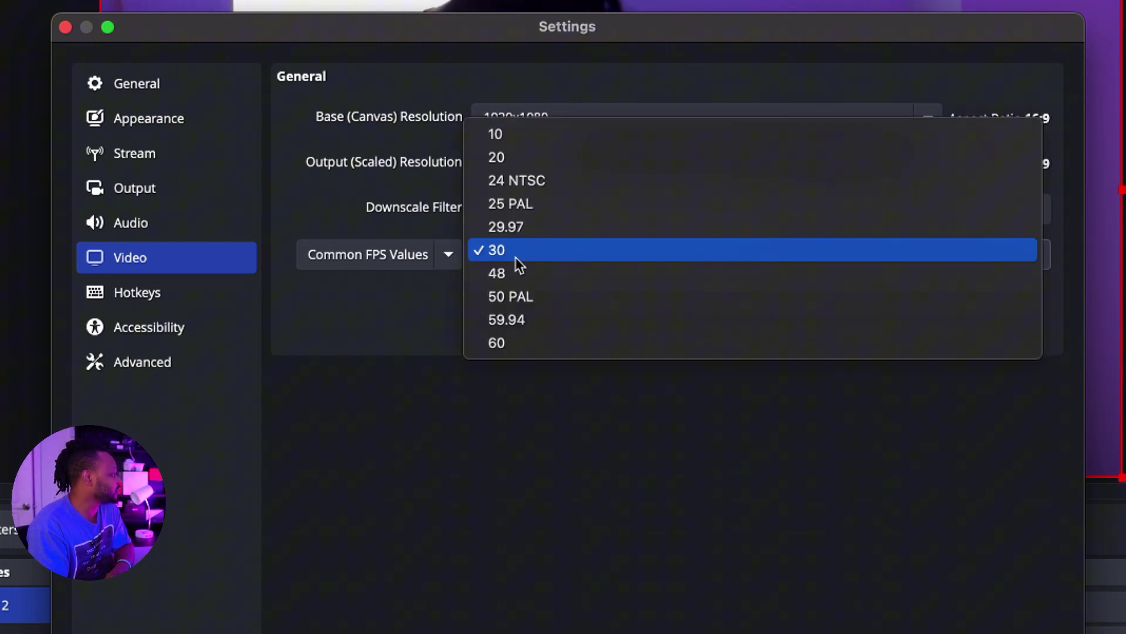
click(480, 254)
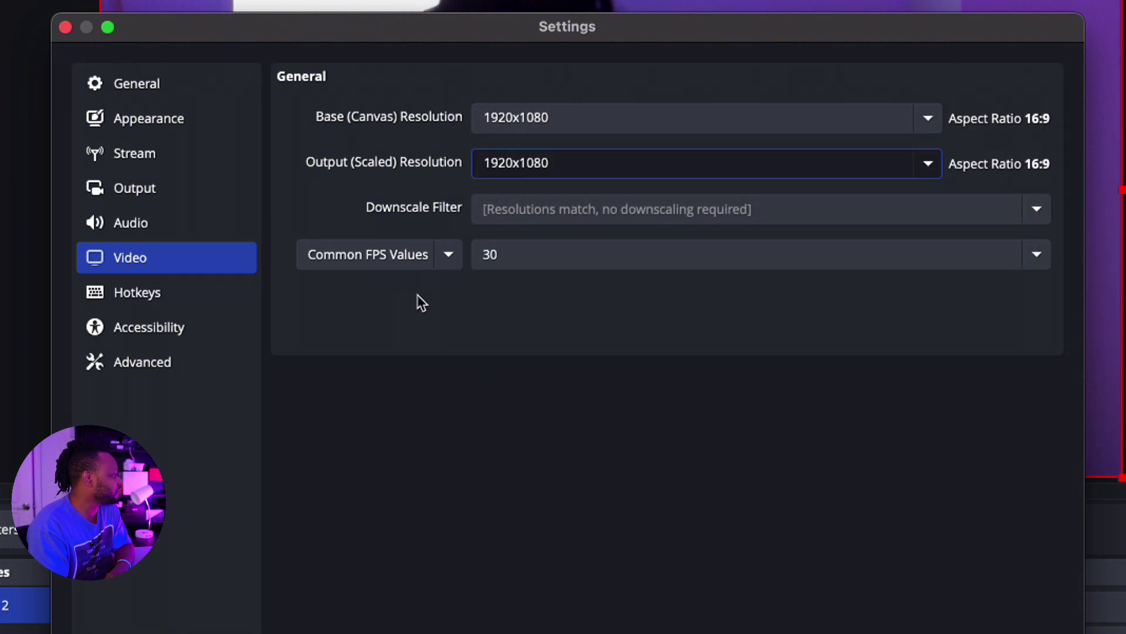
click(520, 259)
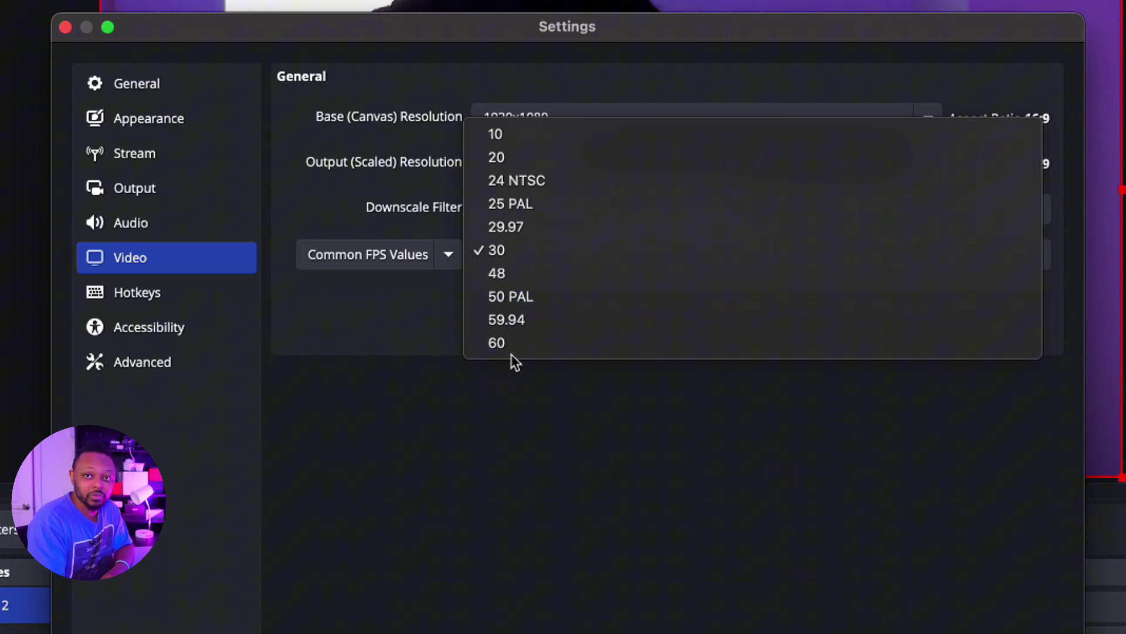
click(409, 325)
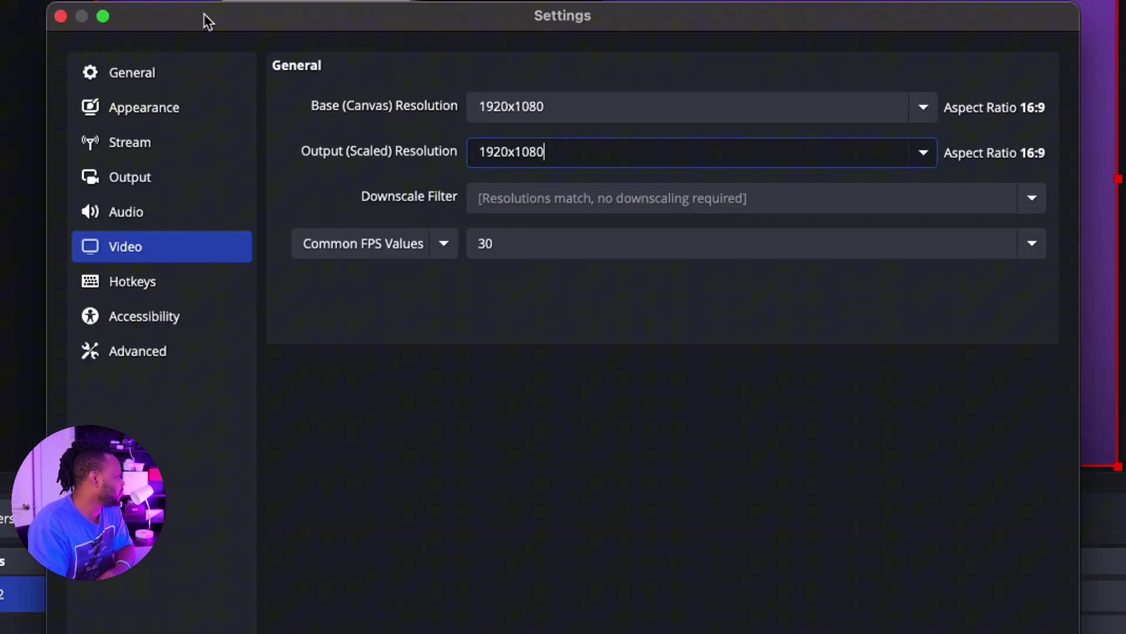
On the Output page, switch Output Mode to Simple and back to Advanced.
click(168, 179)
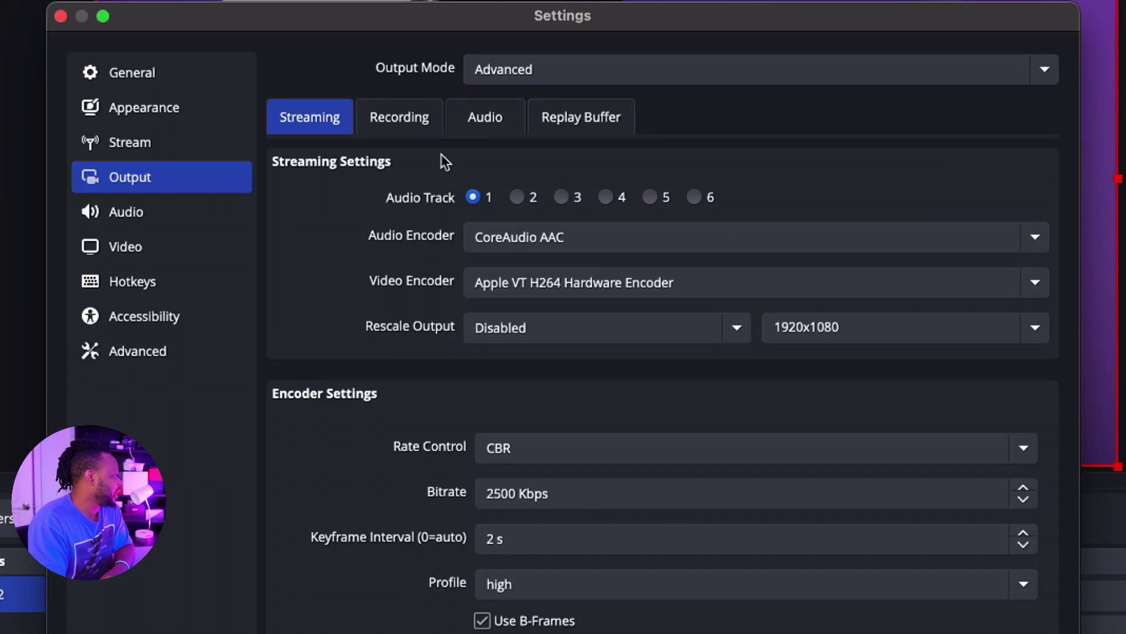
click(478, 71)
click(493, 41)
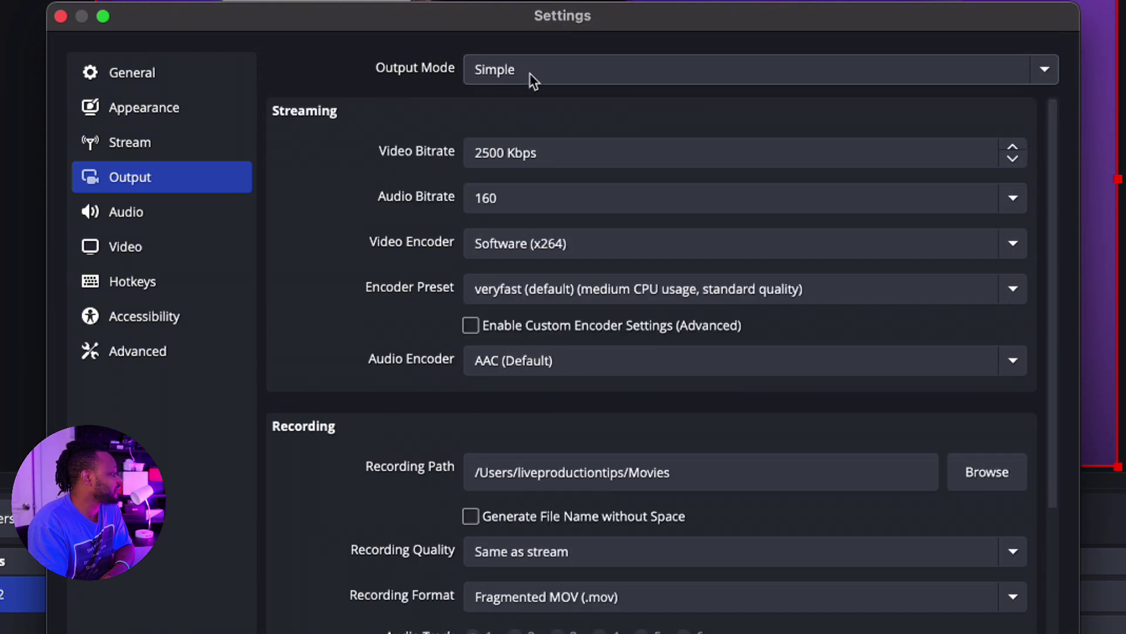
click(506, 82)
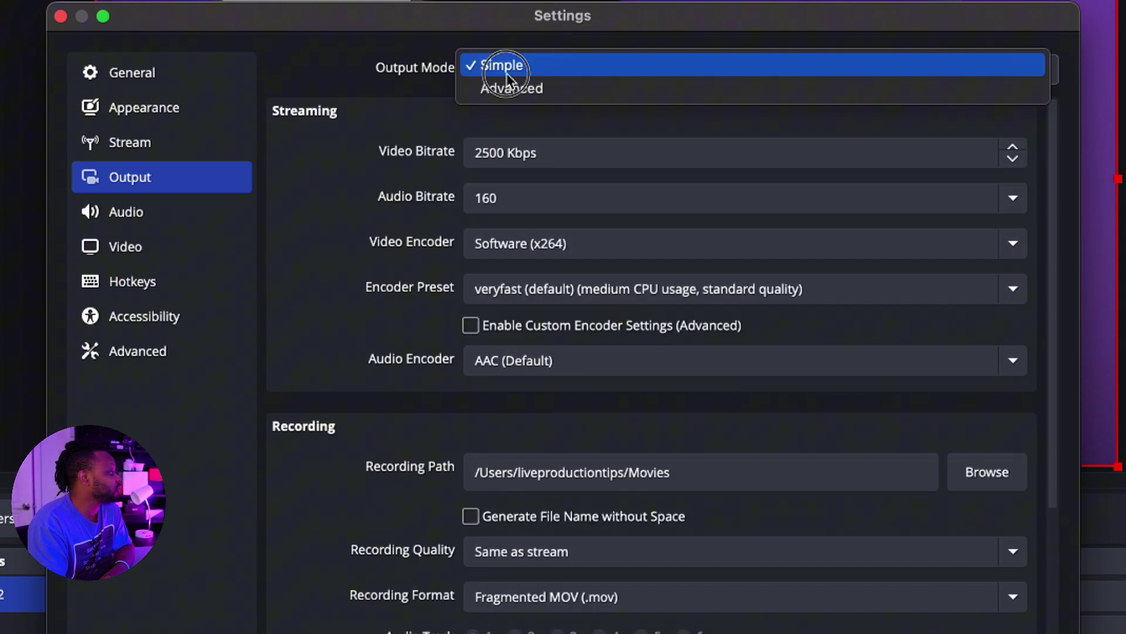
click(487, 93)
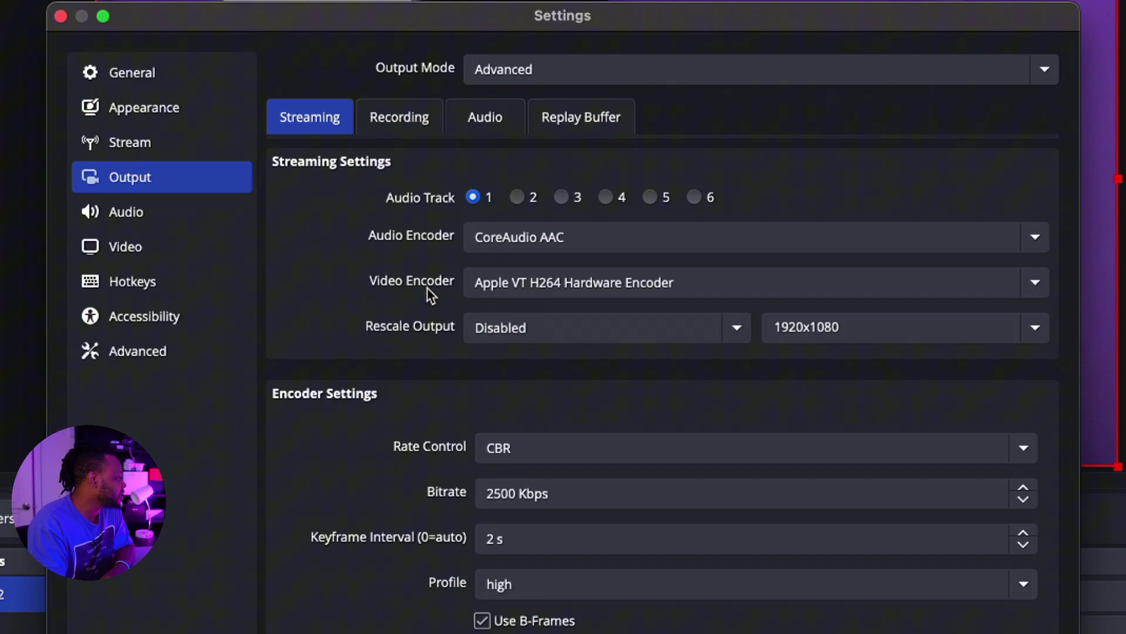
click(546, 298)
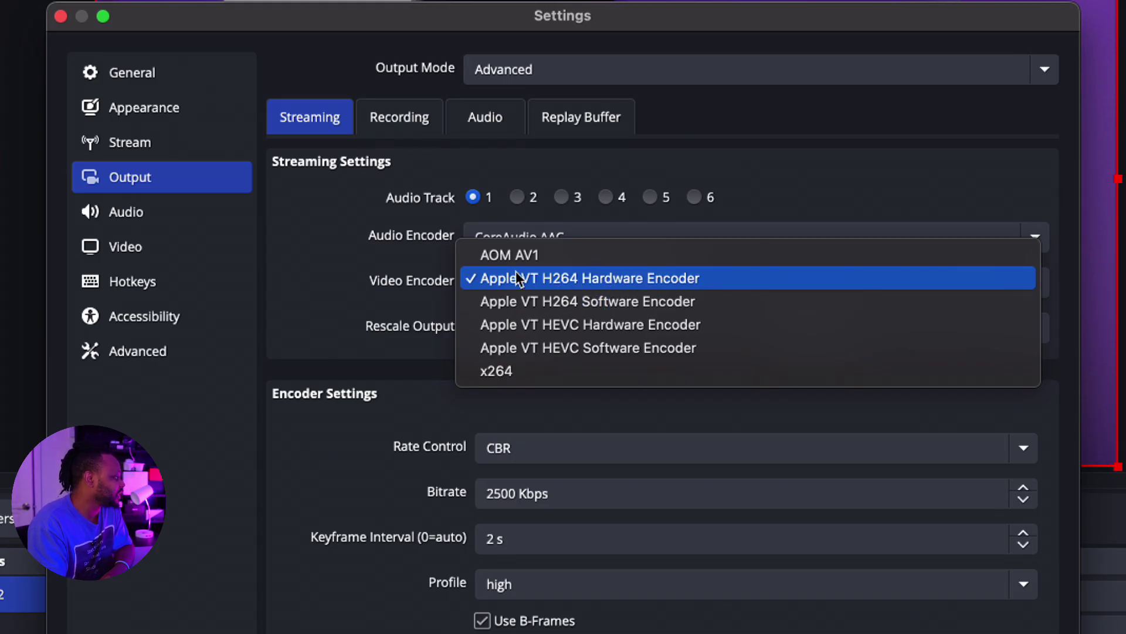
Keep Apple VT H264 and CBR, set bitrate to 10000 Kbps, and leave profile high.
click(632, 280)
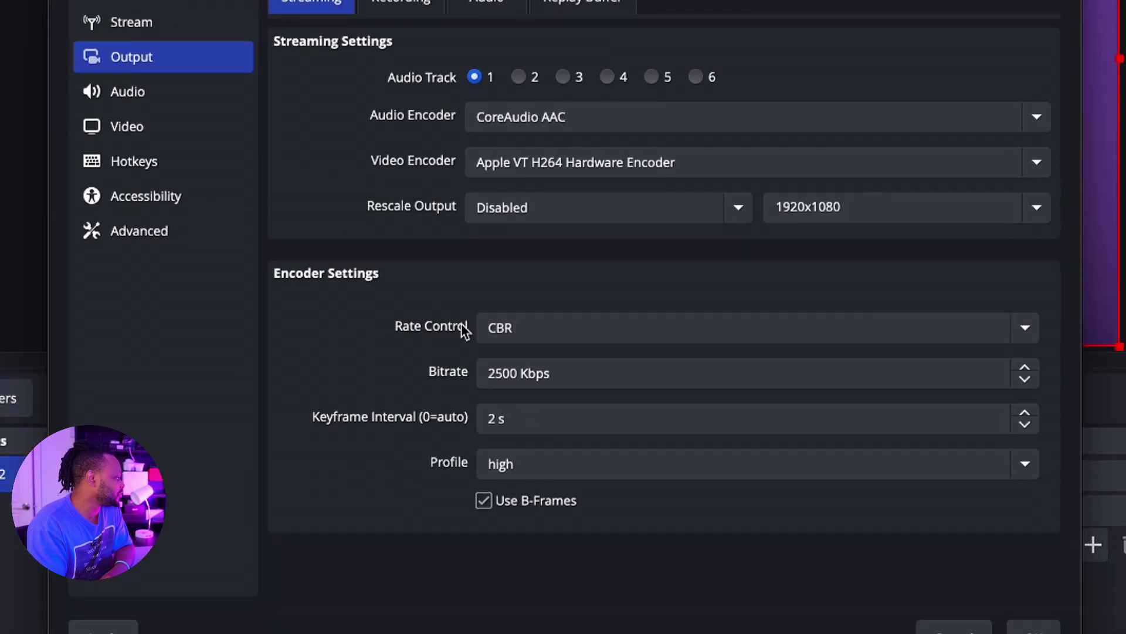
click(535, 332)
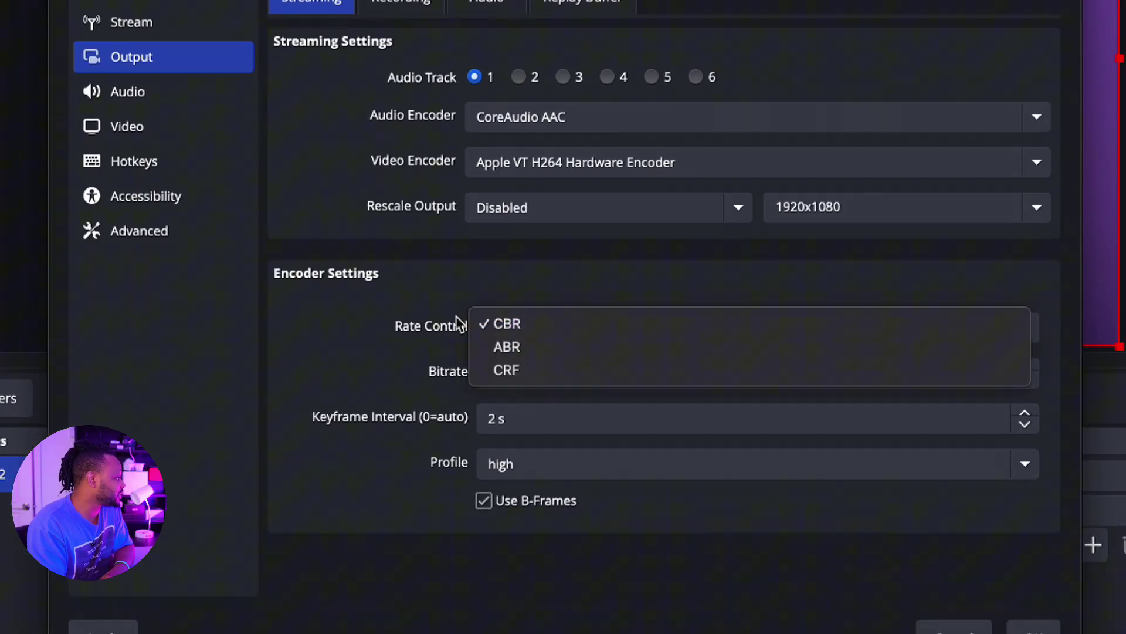
click(439, 302)
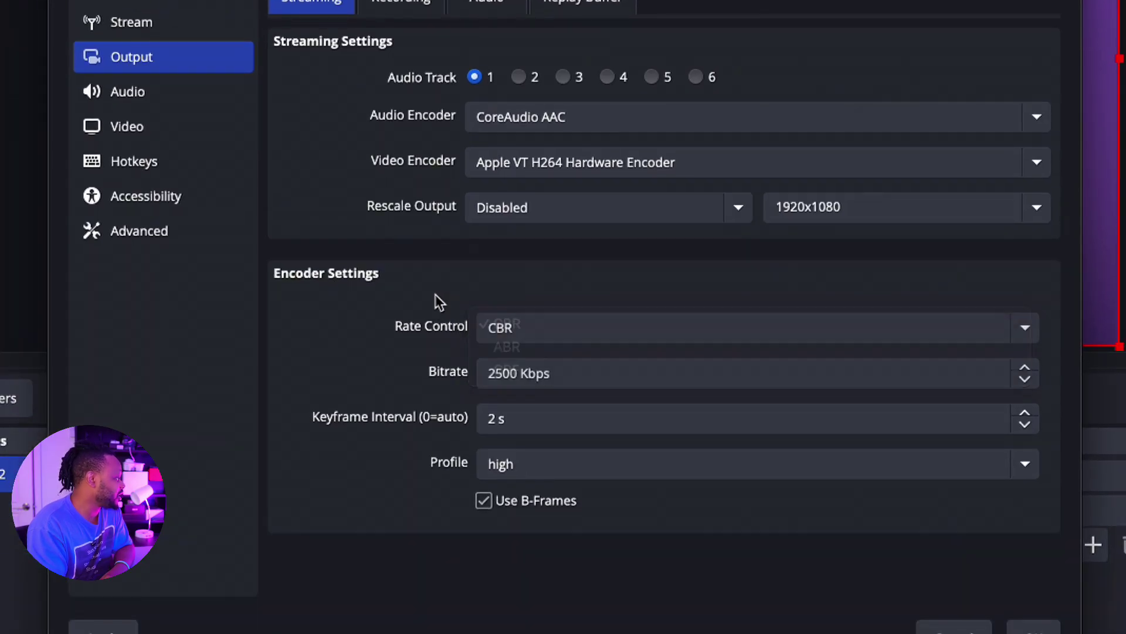
click(516, 375)
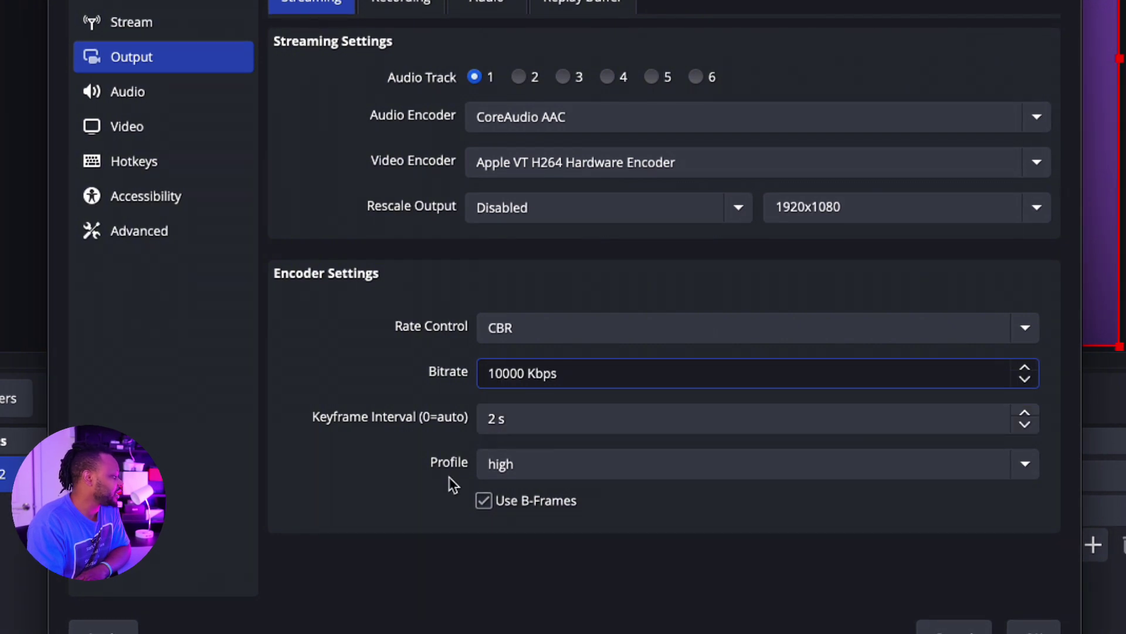
click(525, 470)
click(406, 483)
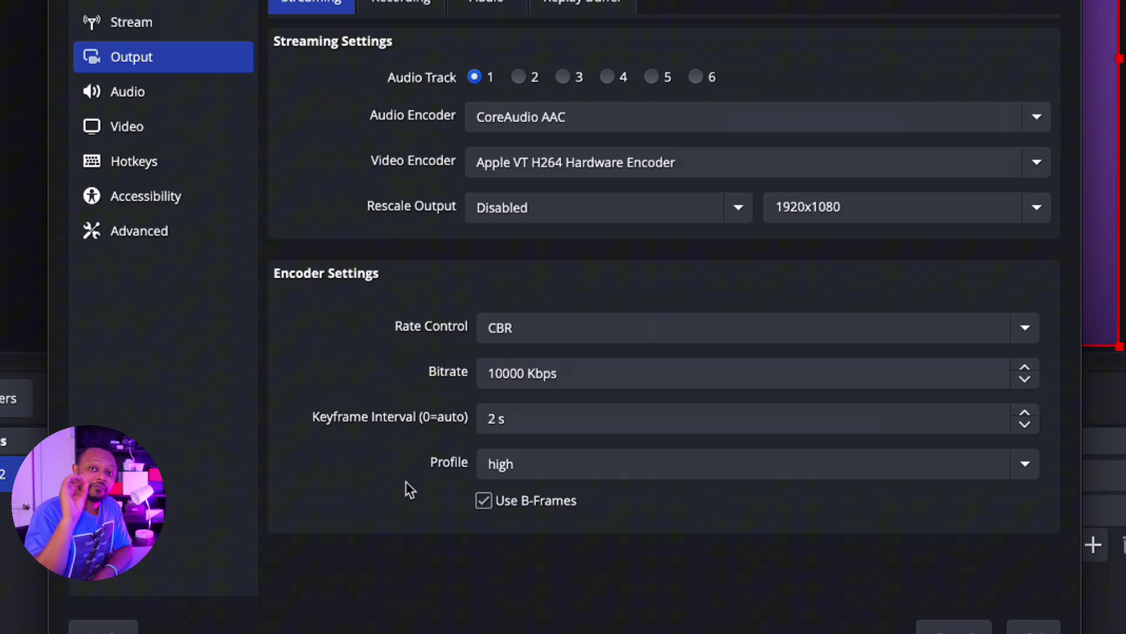
Recheck the new 10000 Kbps streaming bitrate value.
click(519, 379)
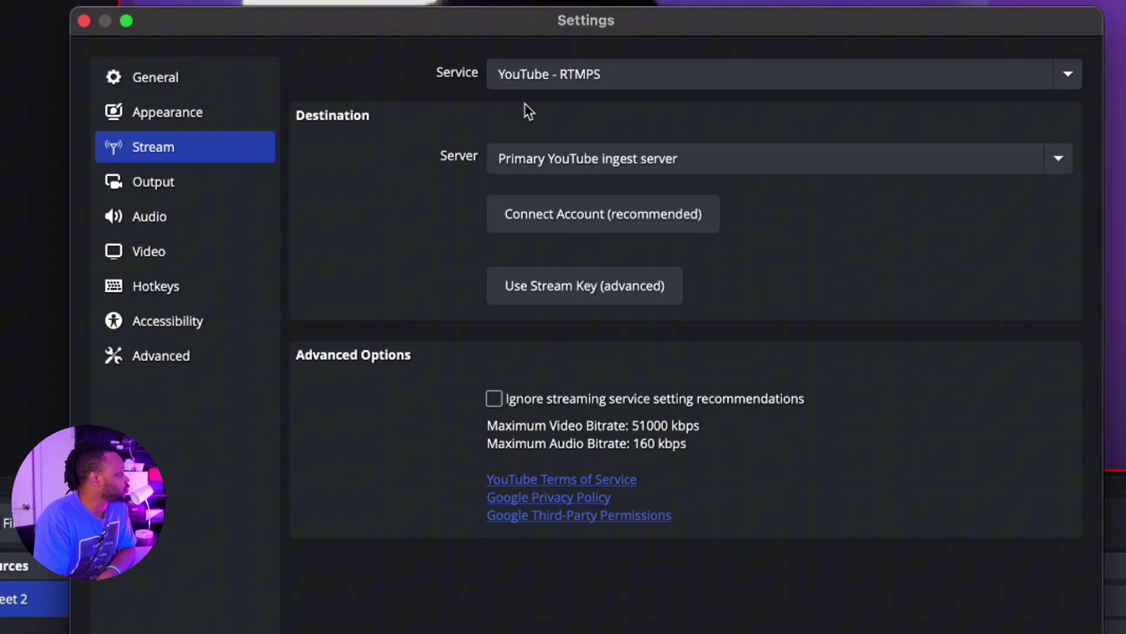
click(560, 81)
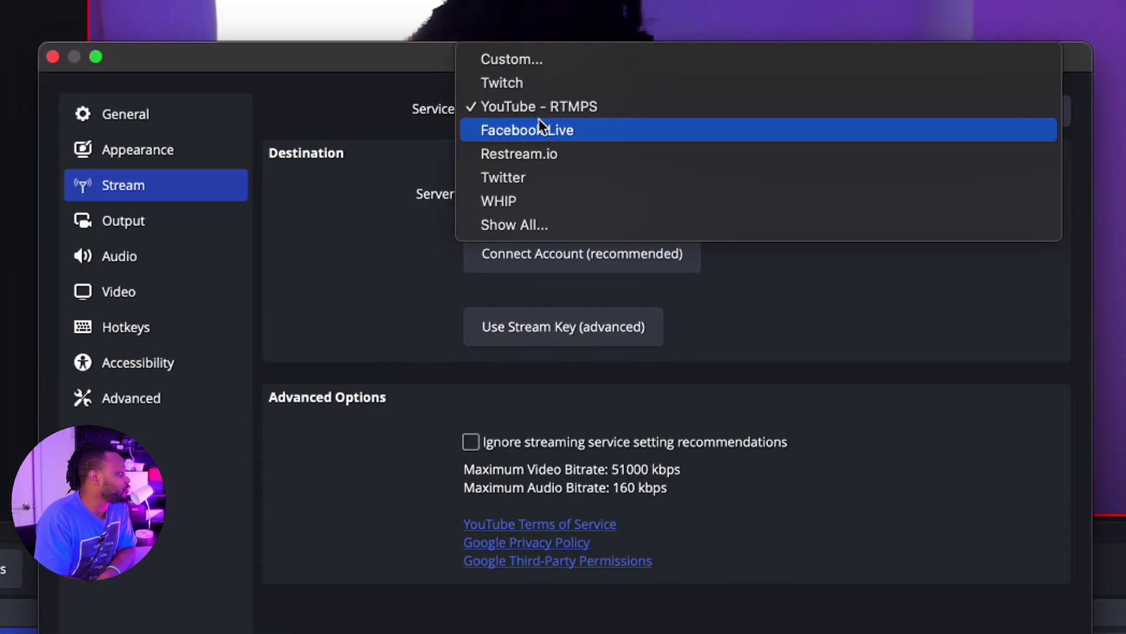